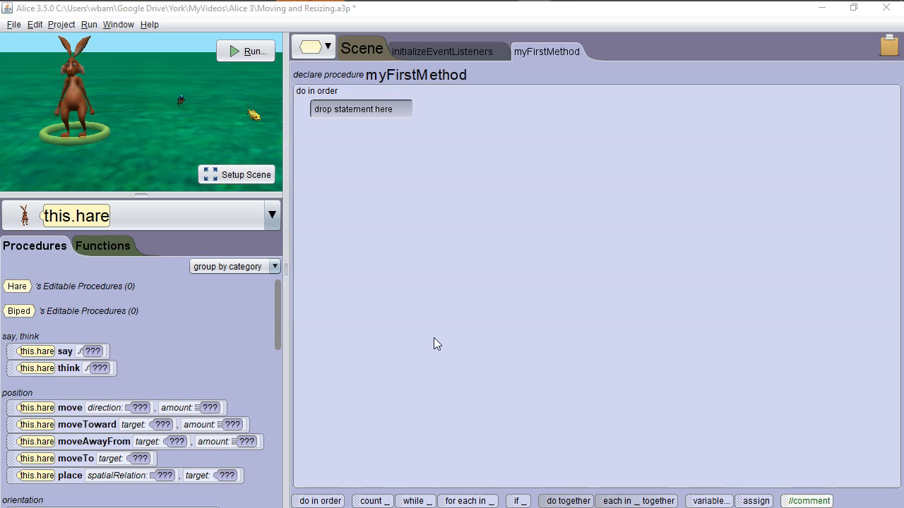
Open the scene setup view to work on the hare
click(244, 175)
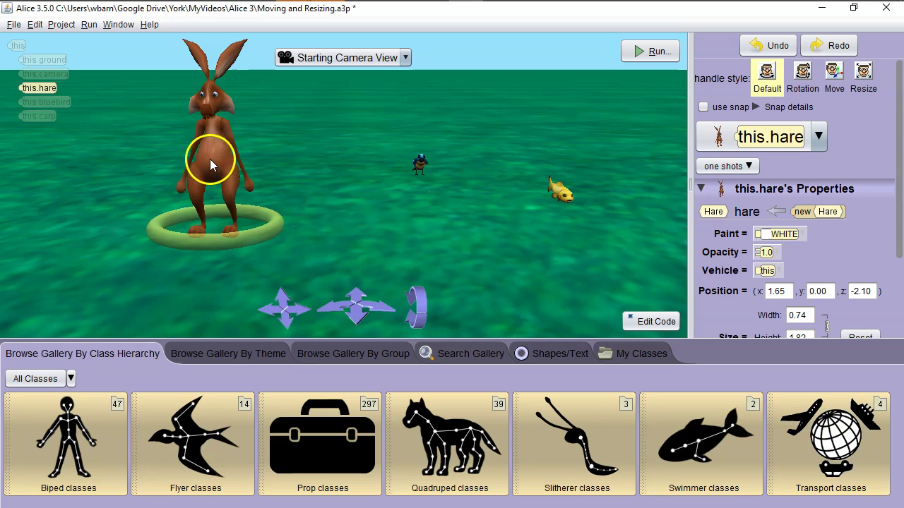
click(113, 150)
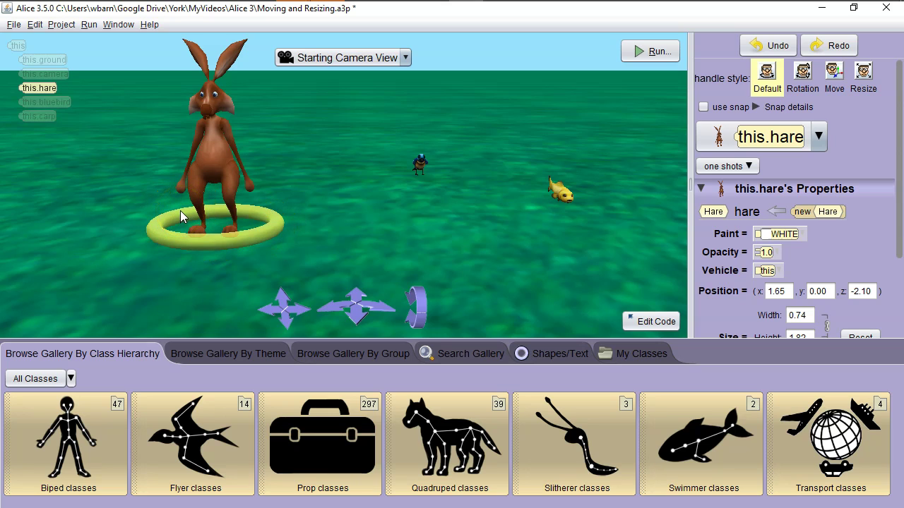
Try turning the hare with its base ring and moving it freely across the ground, undoing each change
drag(180, 217, 261, 253)
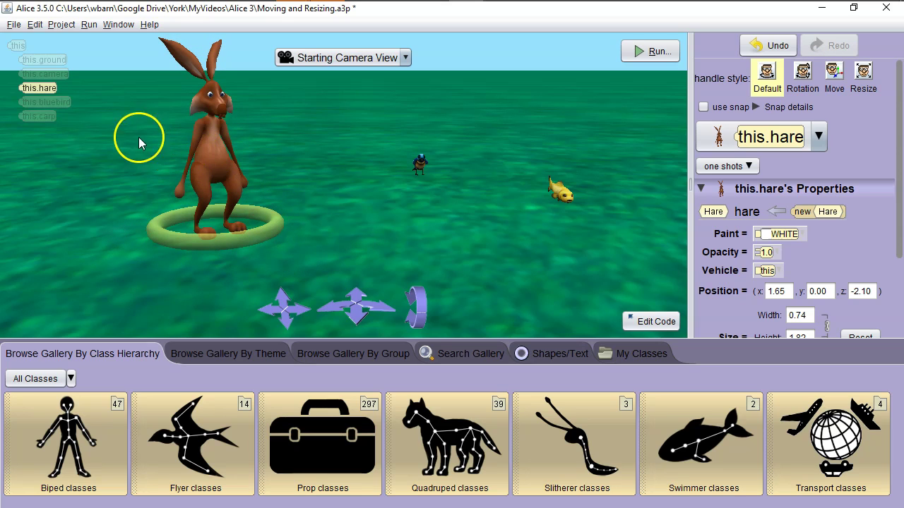
click(35, 24)
click(42, 42)
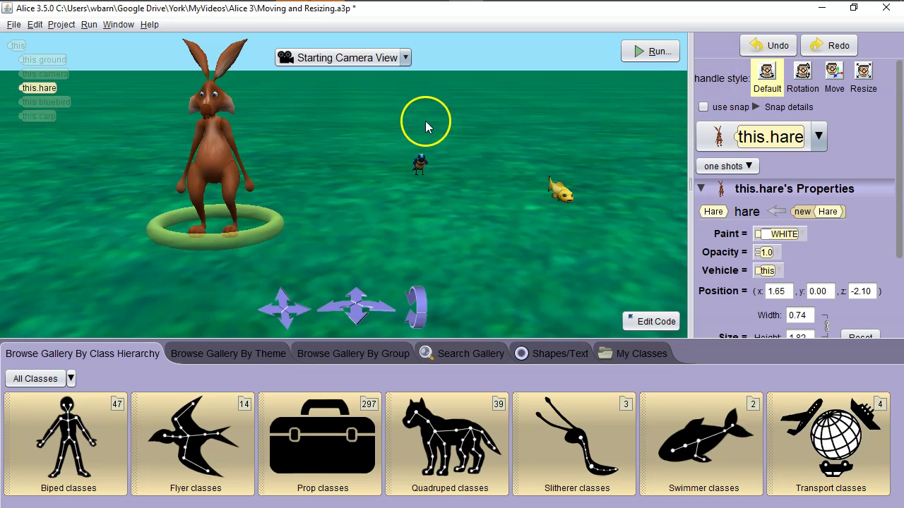
drag(212, 157, 268, 136)
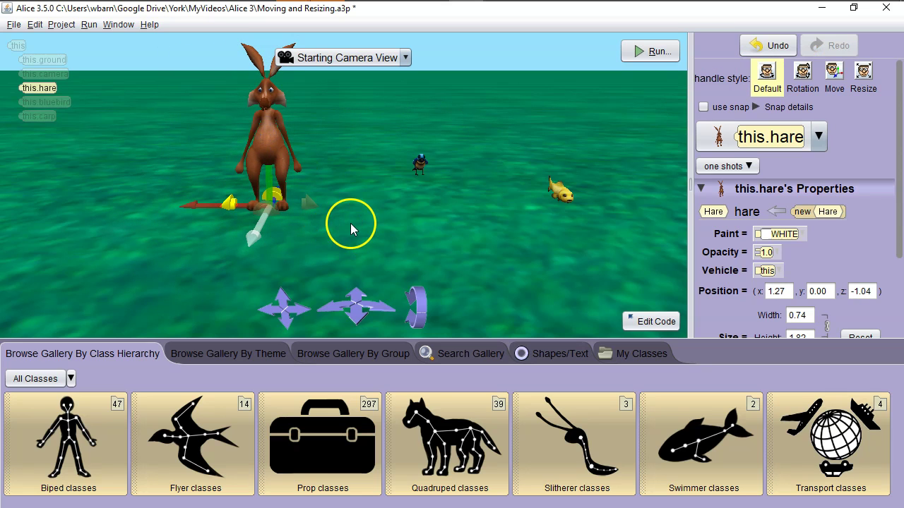
key(ctrl+z)
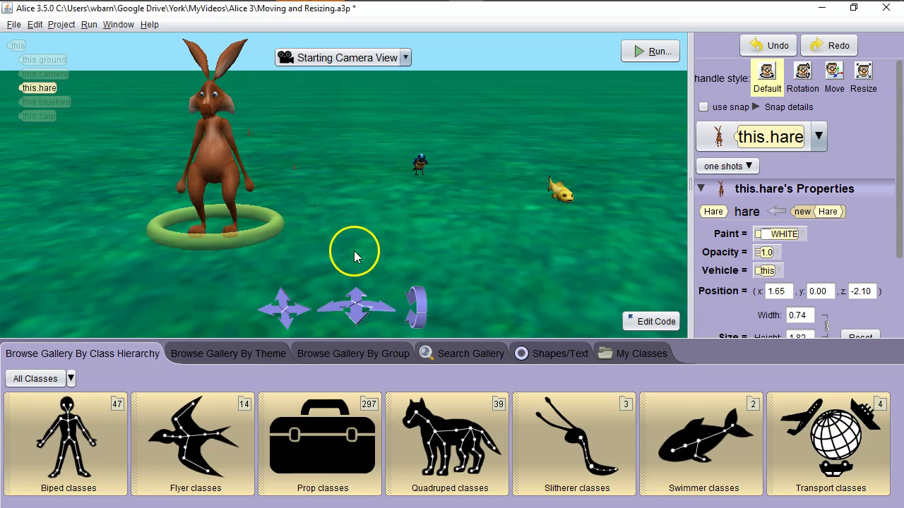
Try the Rotation handle style on the hare by turning it about its vertical axis and tilting it sideways, and undo the rotations
click(802, 74)
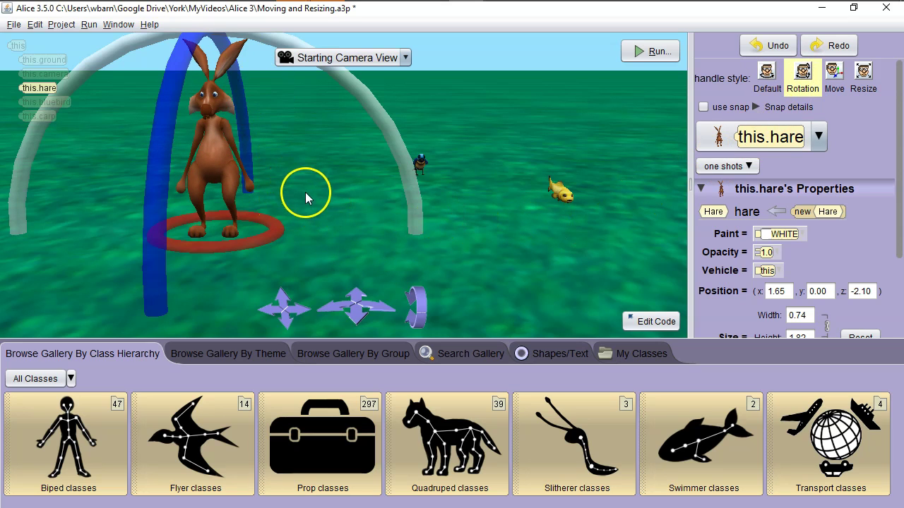
click(265, 216)
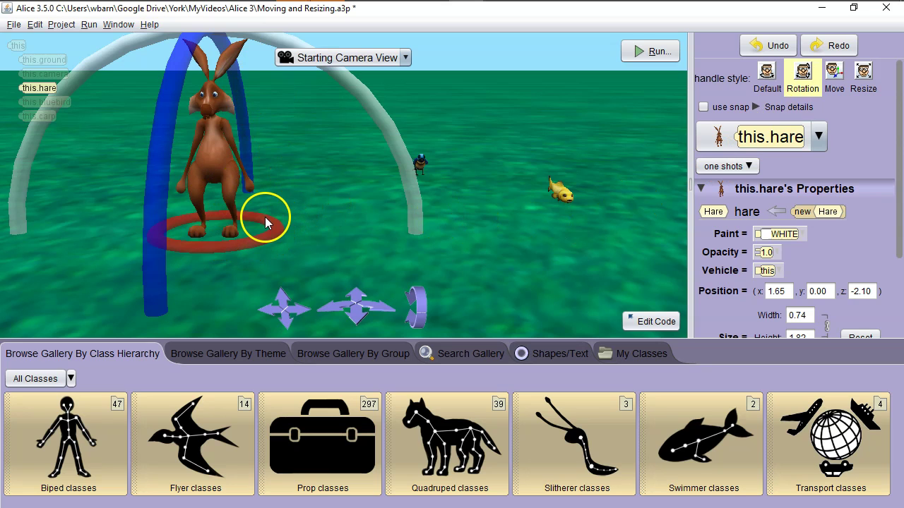
click(218, 178)
drag(280, 225, 190, 221)
click(229, 235)
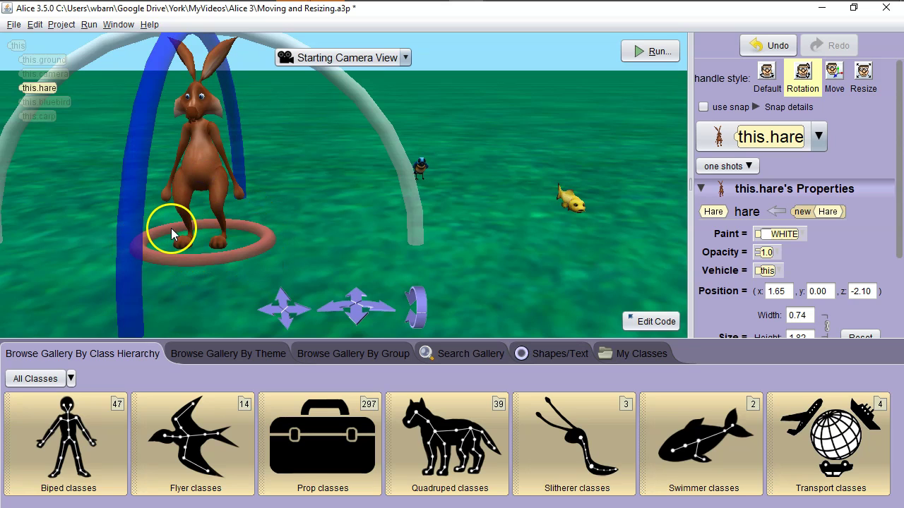
drag(171, 233, 359, 171)
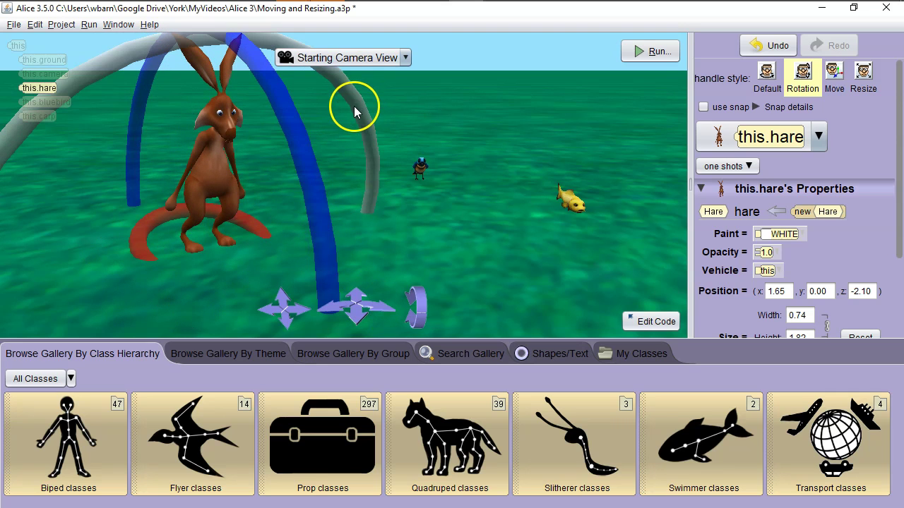
drag(354, 106, 248, 93)
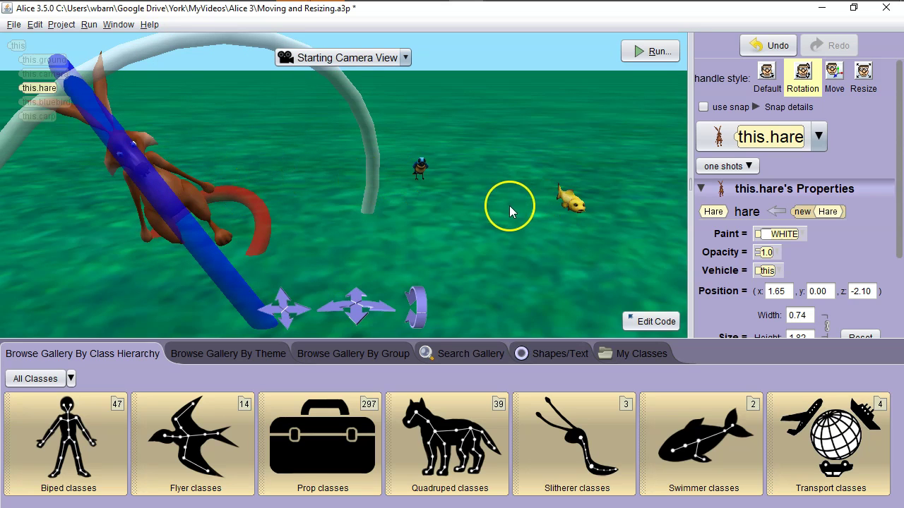
key(ctrl+z)
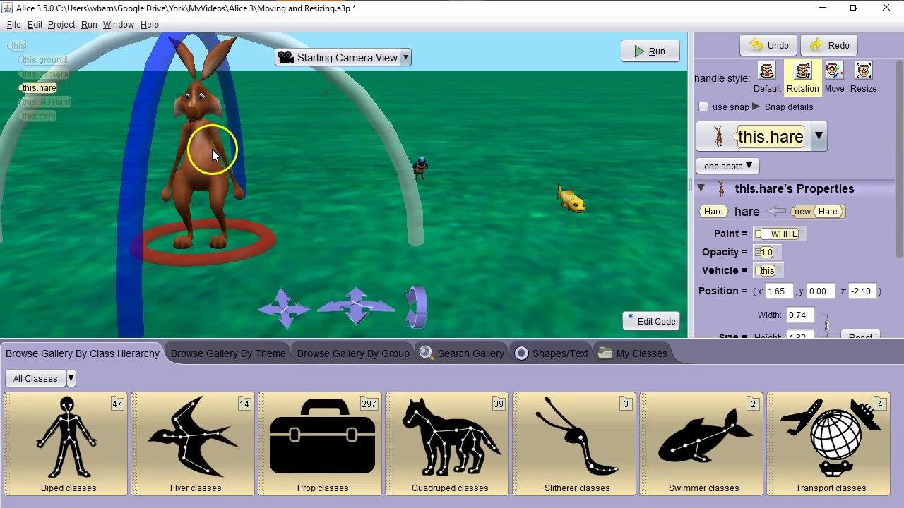
Reposition the hare with the Move handle style to about x 1.41, z -2.69
click(832, 73)
click(212, 238)
drag(201, 145, 221, 148)
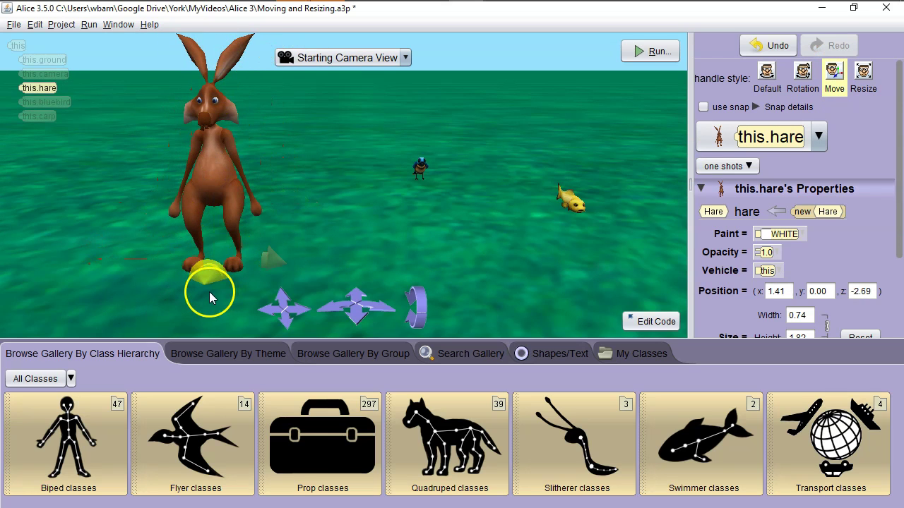
Shrink the hare with the Resize handle style to about 0.68 wide and 1.68 high, and deselect it
click(865, 76)
click(232, 203)
drag(207, 166, 220, 198)
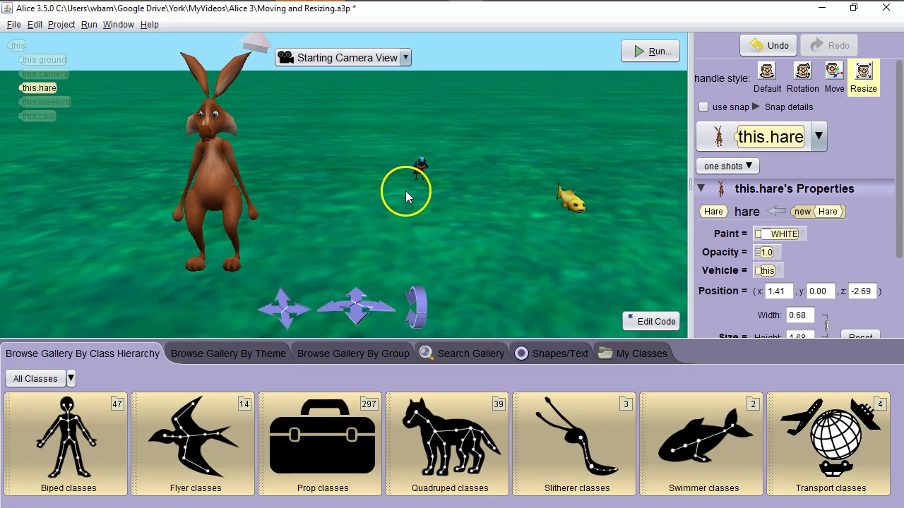
click(351, 217)
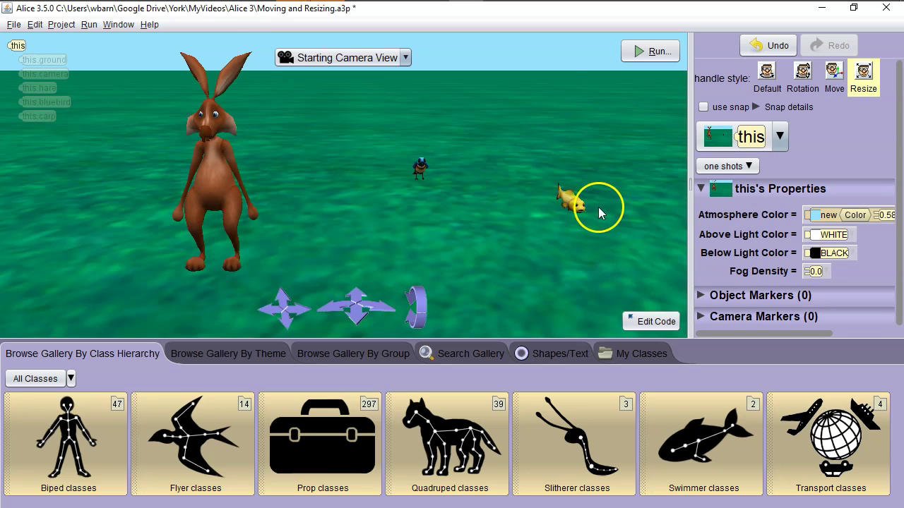
Turn the carp LEFT by a custom amount of 0.121 using a one-shot turn procedure
click(572, 204)
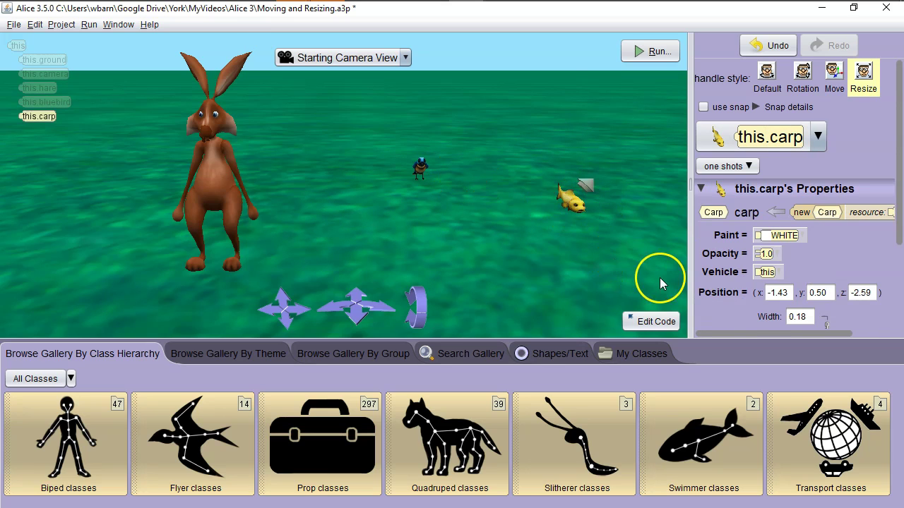
click(747, 167)
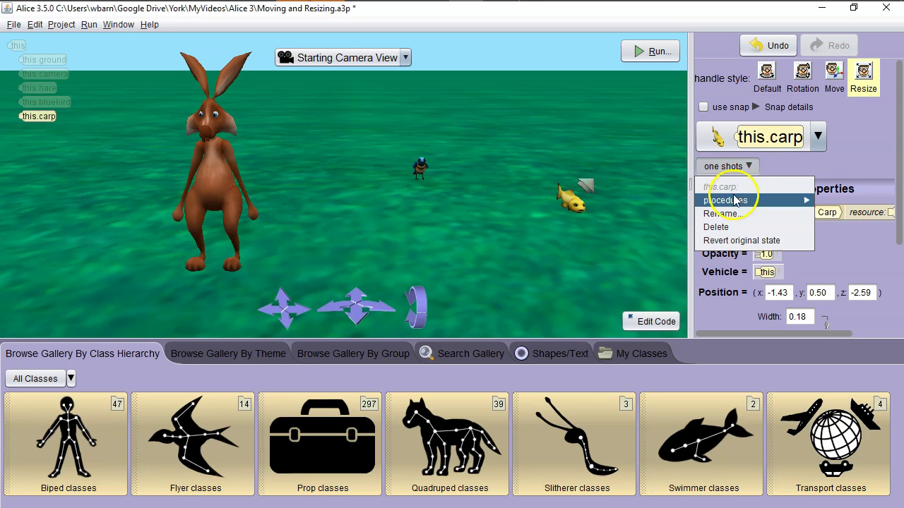
mouse_move(734, 201)
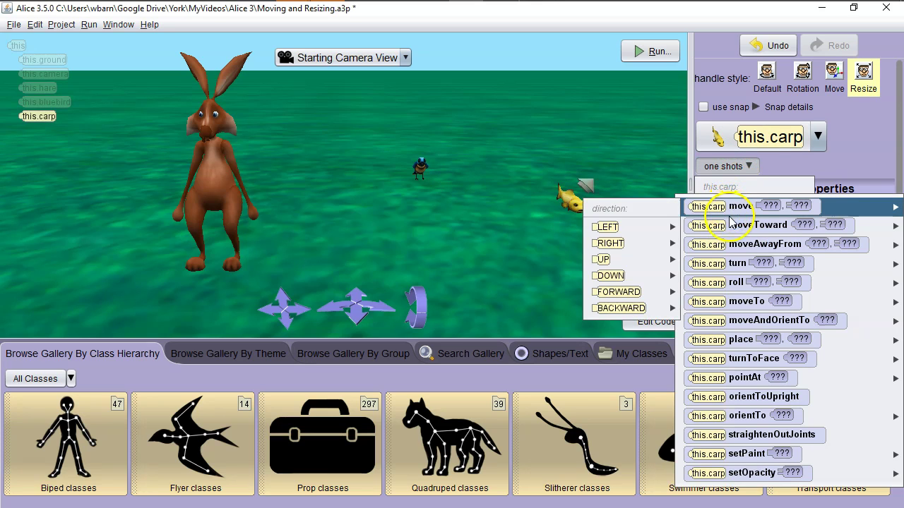
mouse_move(738, 269)
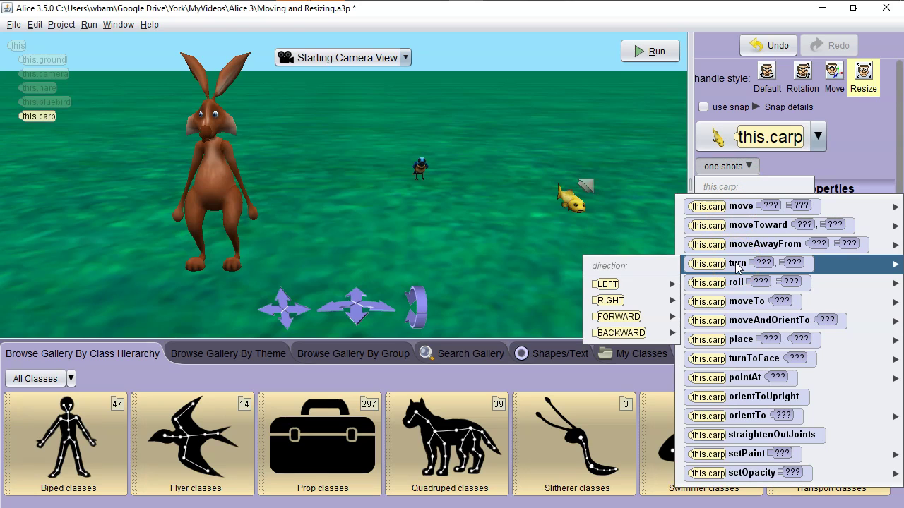
mouse_move(628, 286)
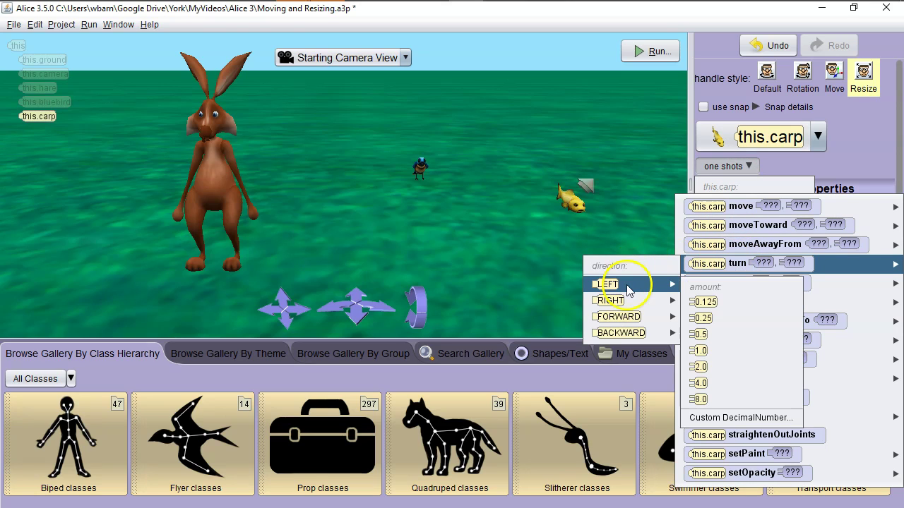
click(728, 419)
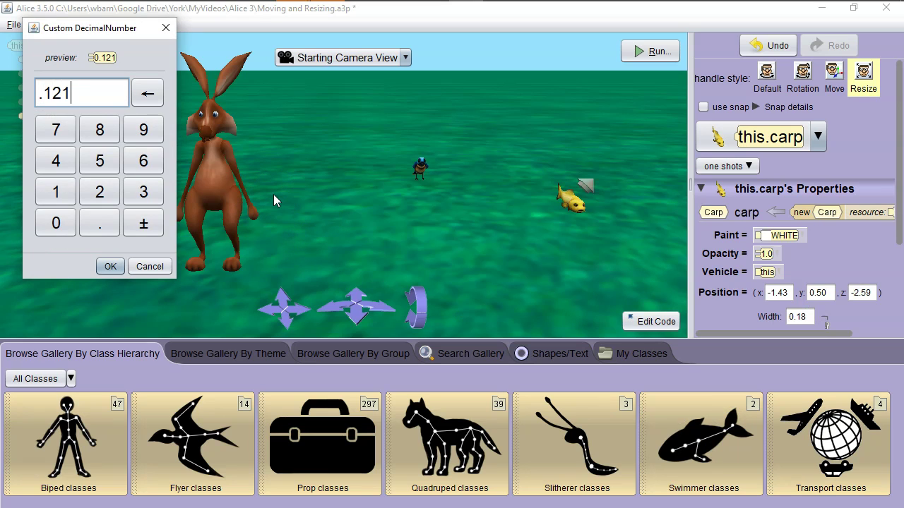
click(110, 268)
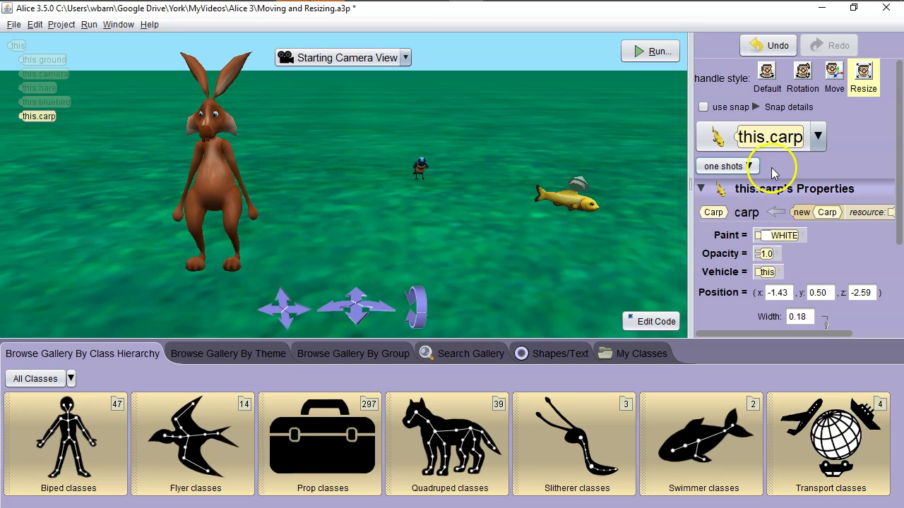
Make the carp face the bluebird using the one-shot turnToFace procedure
click(743, 167)
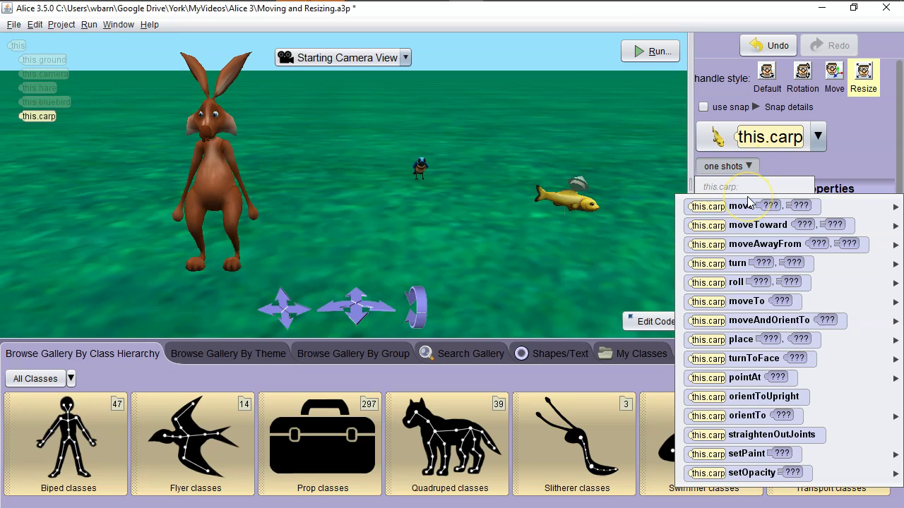
mouse_move(782, 345)
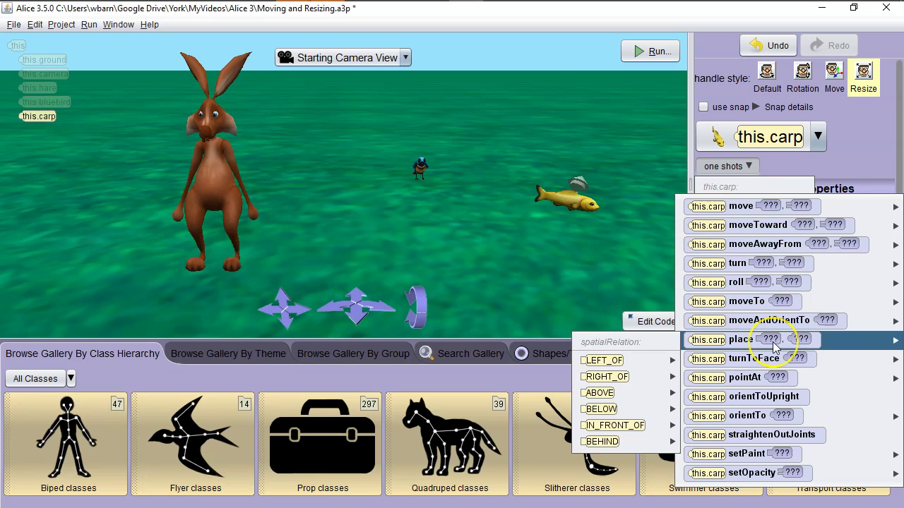
mouse_move(762, 385)
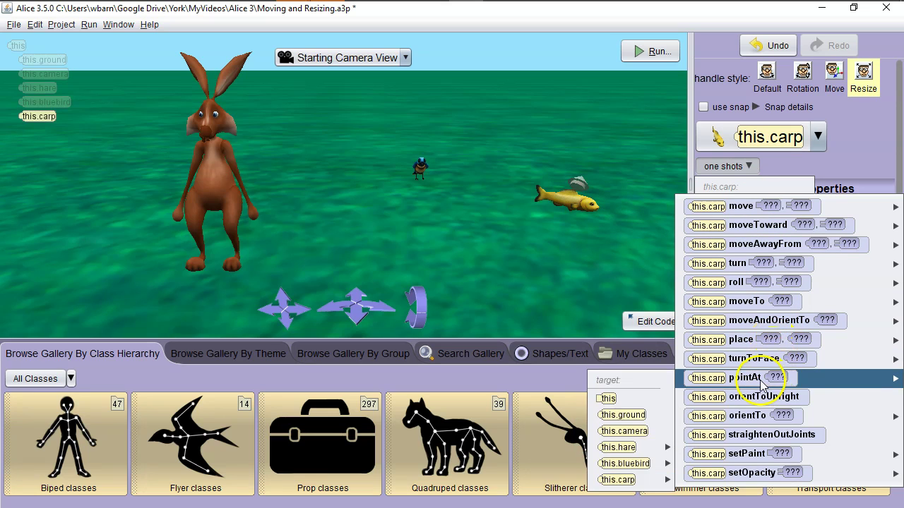
mouse_move(757, 364)
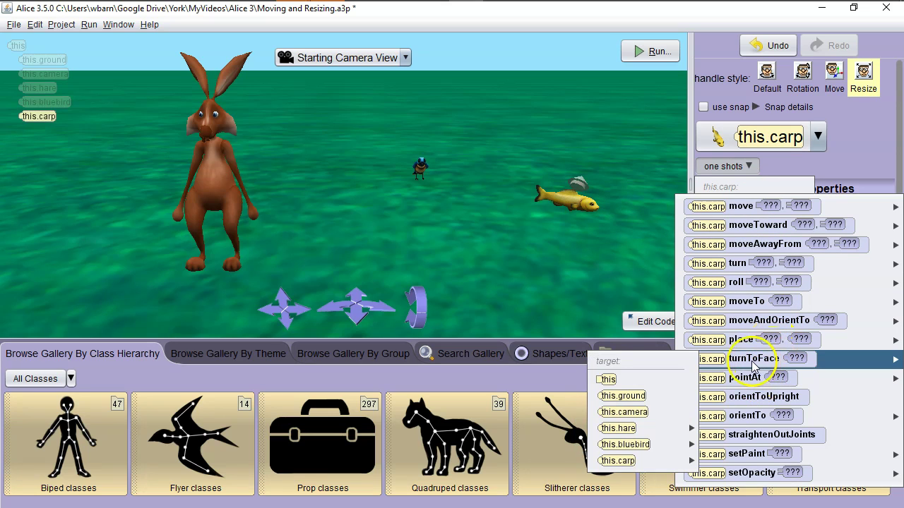
click(614, 445)
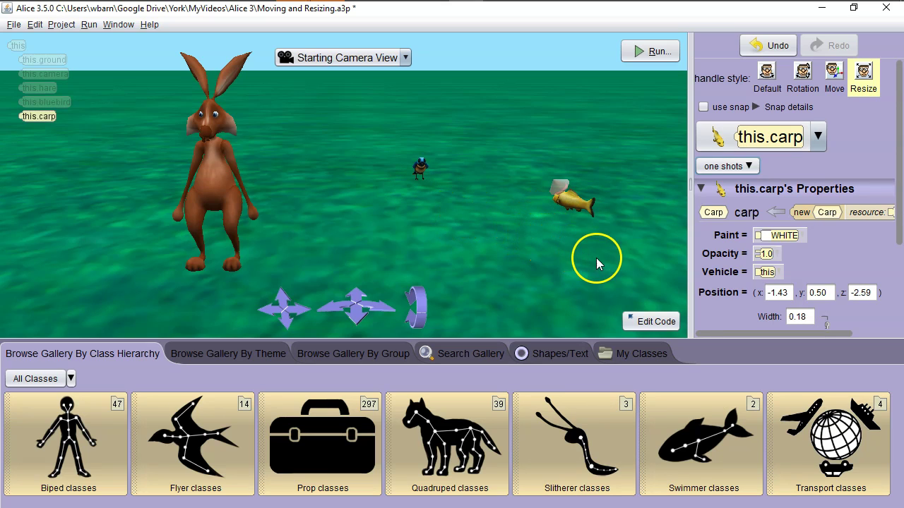
Enlarge the bluebird proportionally by setting its width to 0.44 in its size properties
click(420, 173)
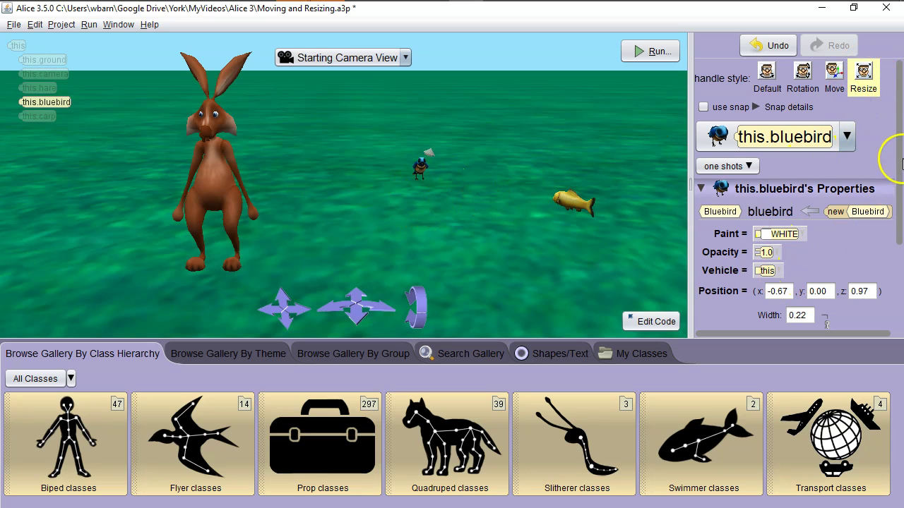
drag(901, 164, 897, 204)
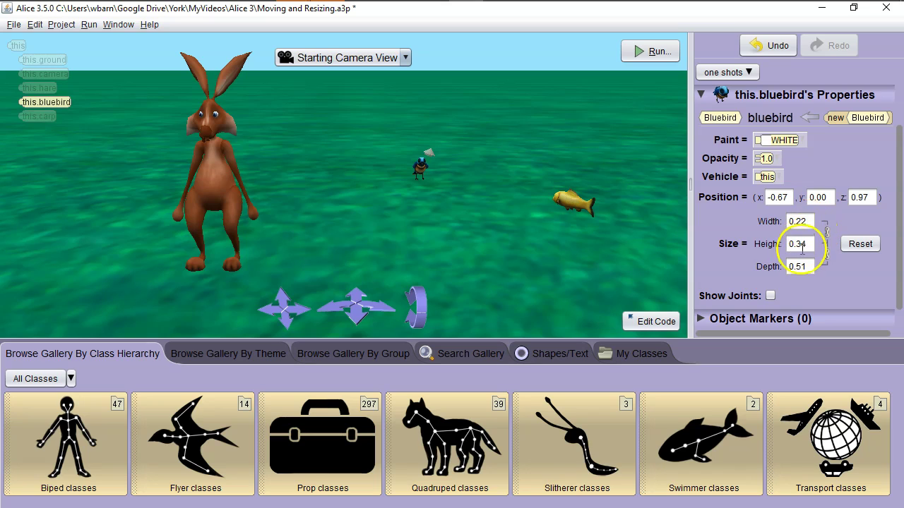
click(807, 221)
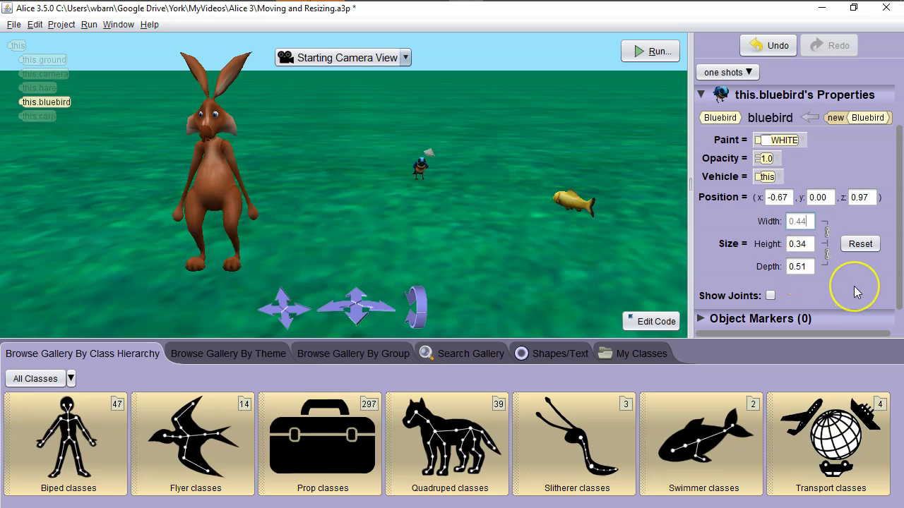
key(Return)
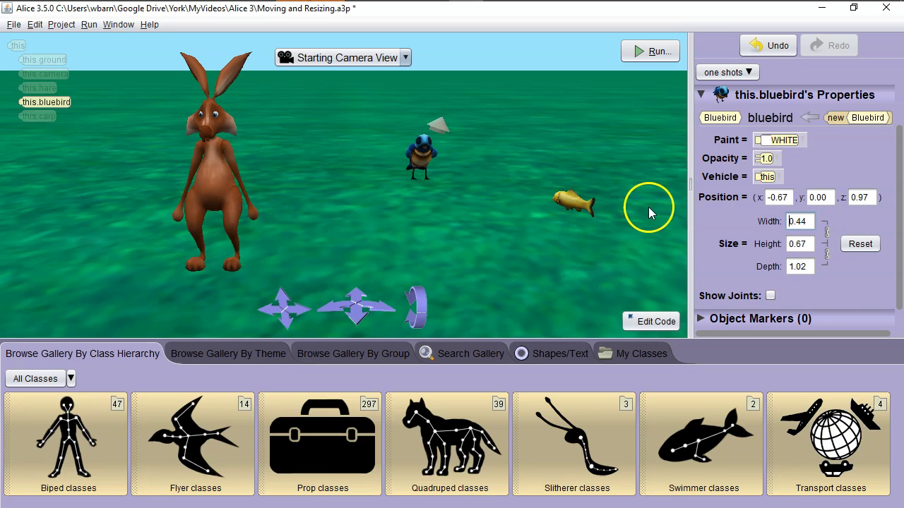
Try painting the bluebird GREEN and undo the paint change
click(789, 141)
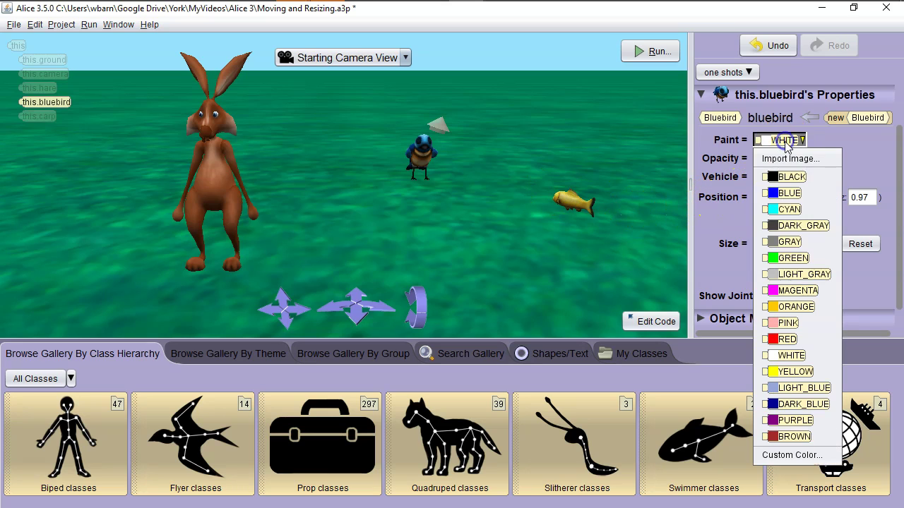
click(802, 265)
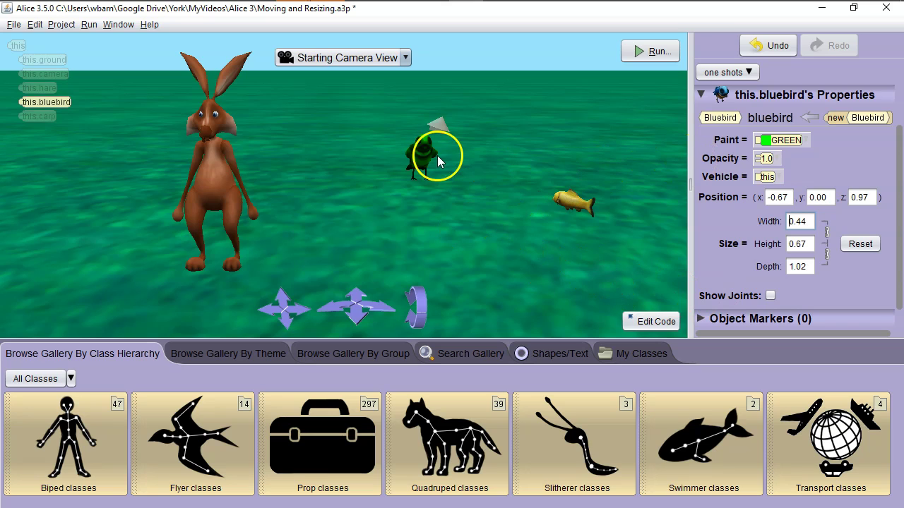
drag(425, 157, 426, 161)
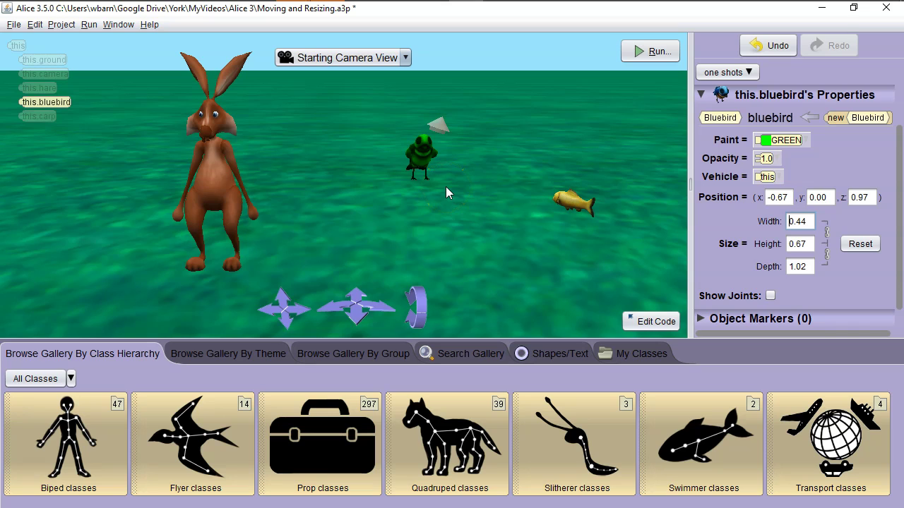
key(ctrl+z)
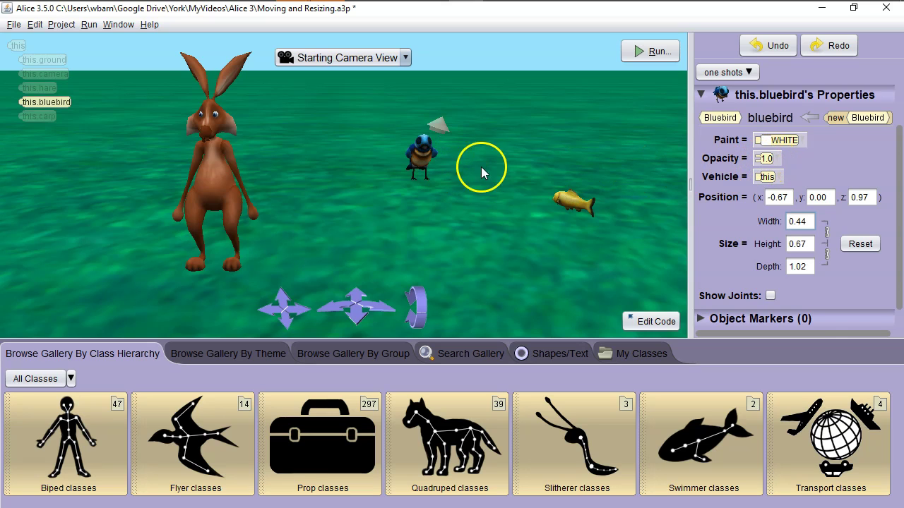
Set the bluebird's opacity to 0.5 so it becomes semi-transparent
click(766, 159)
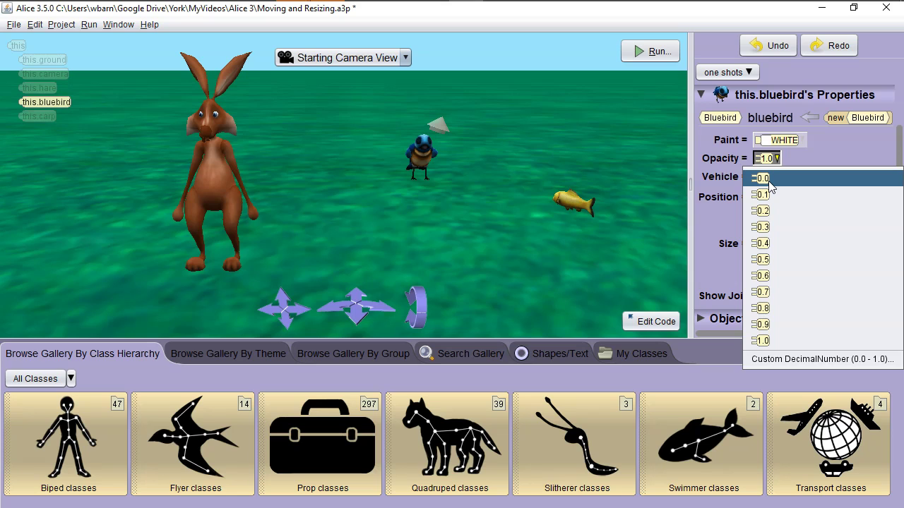
click(777, 259)
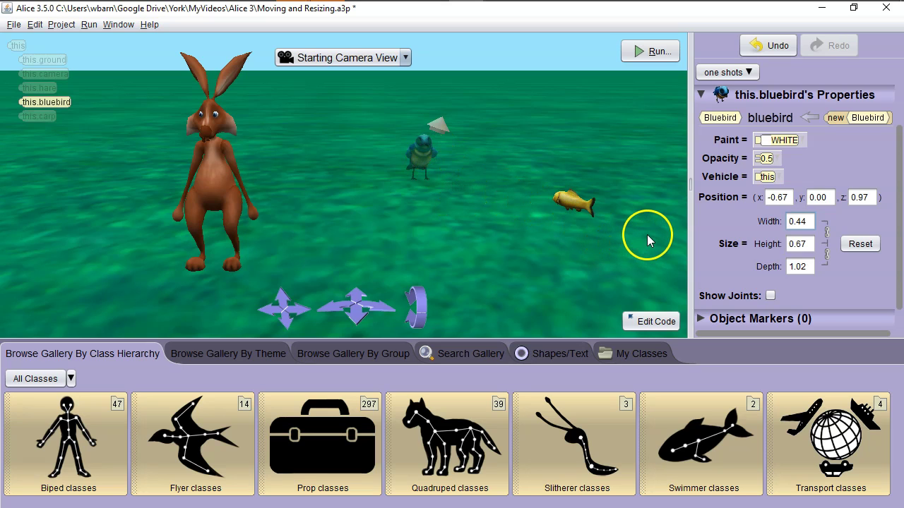
click(642, 198)
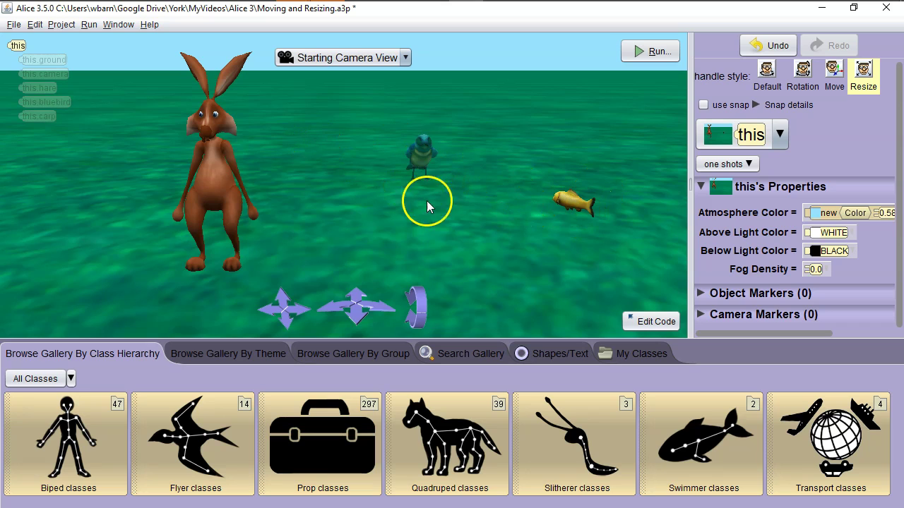
Select the hare and raise it by setting its y position to 0.2
click(213, 177)
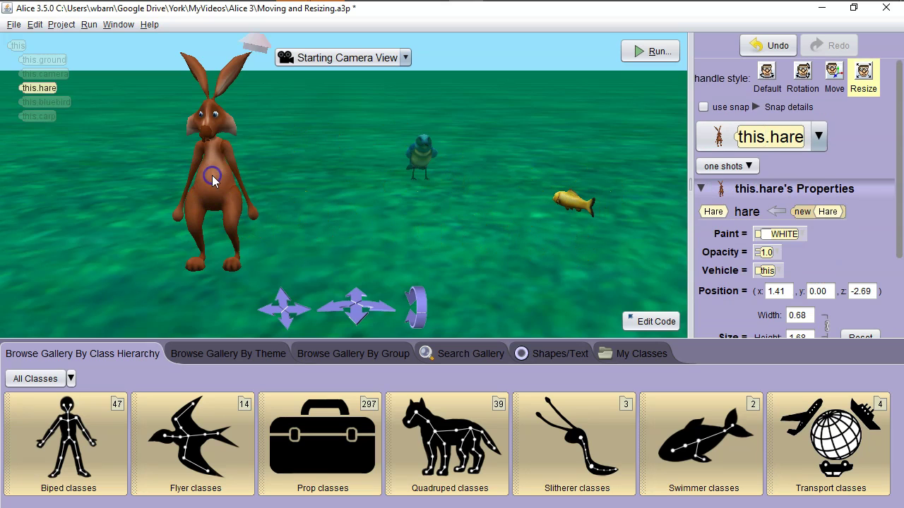
click(219, 188)
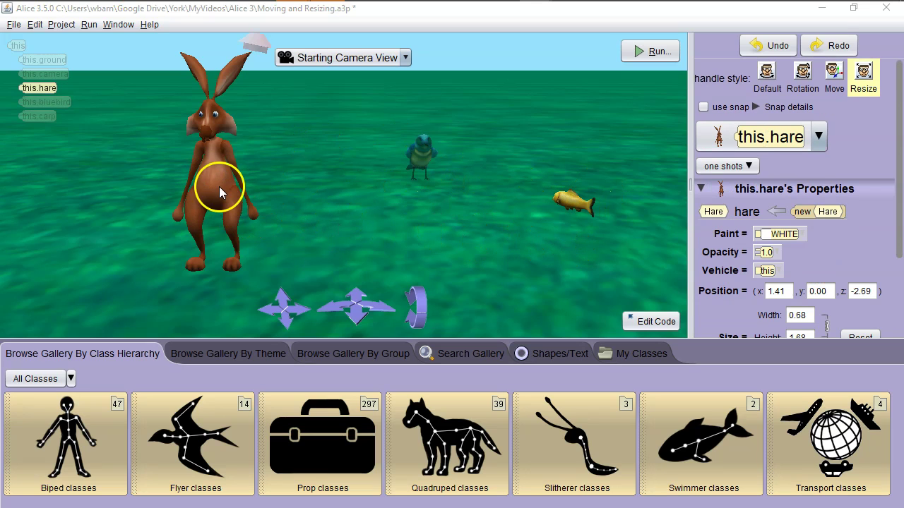
click(817, 291)
text(0.2)
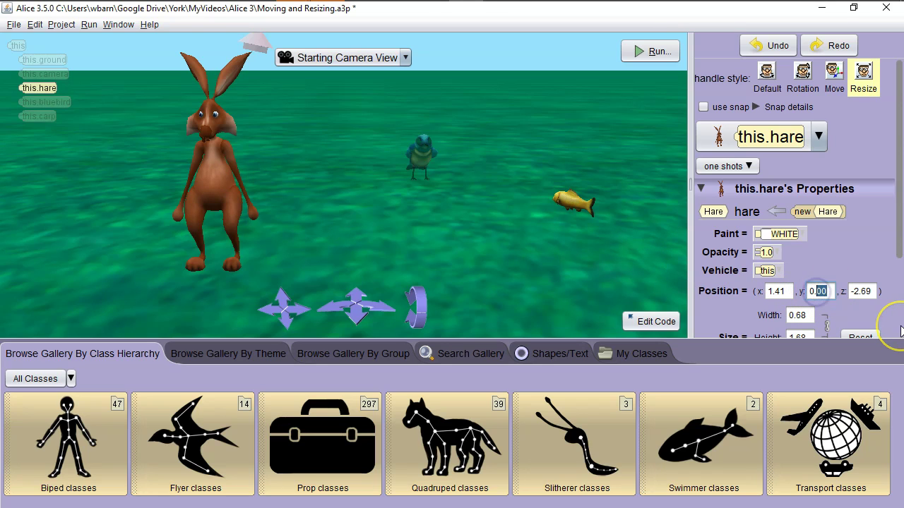
key(Return)
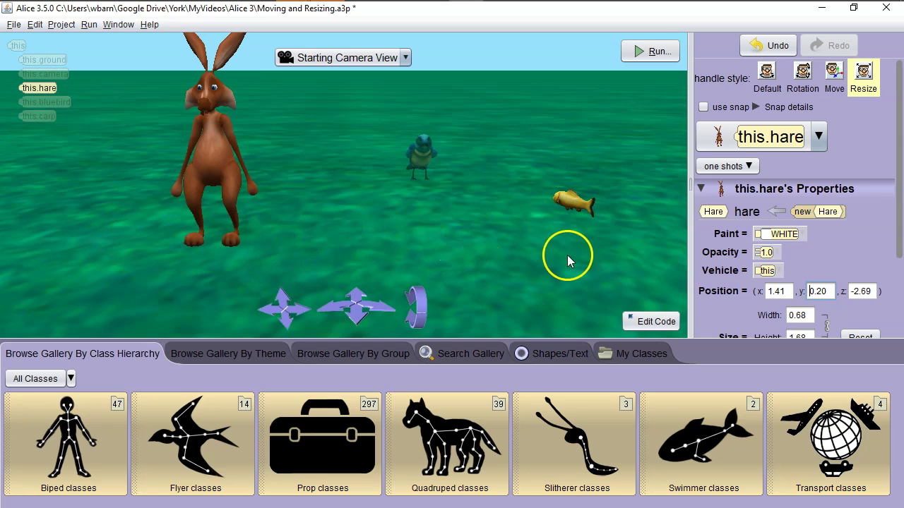
Set the hare's x position to 1.0 and its z position to -3.0
click(712, 291)
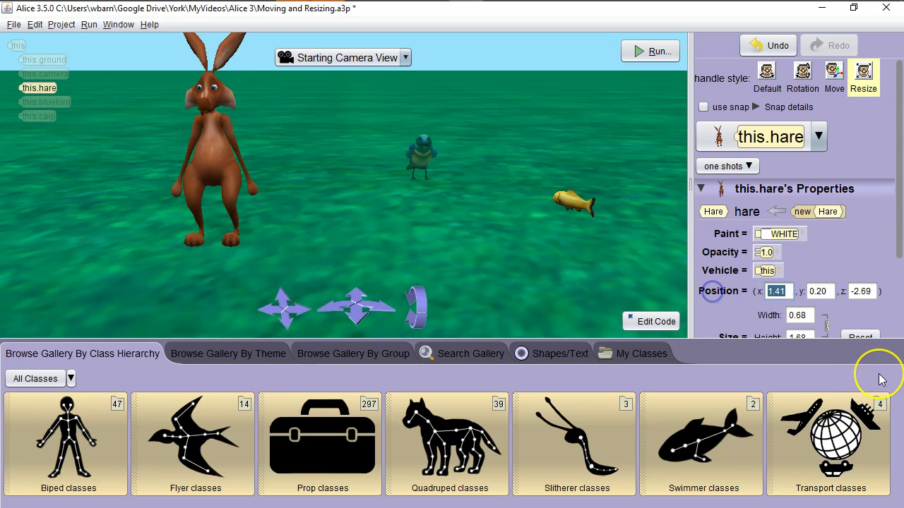
text(1.0)
key(Return)
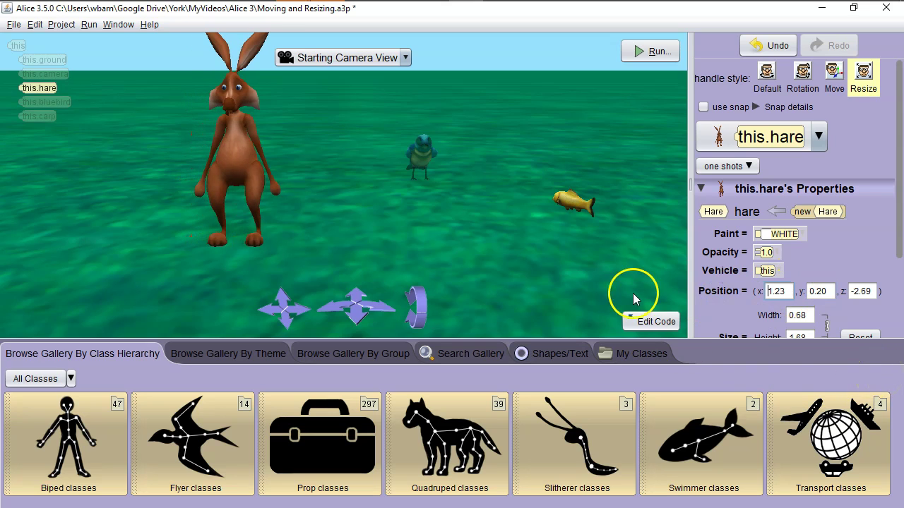
key(ctrl+z)
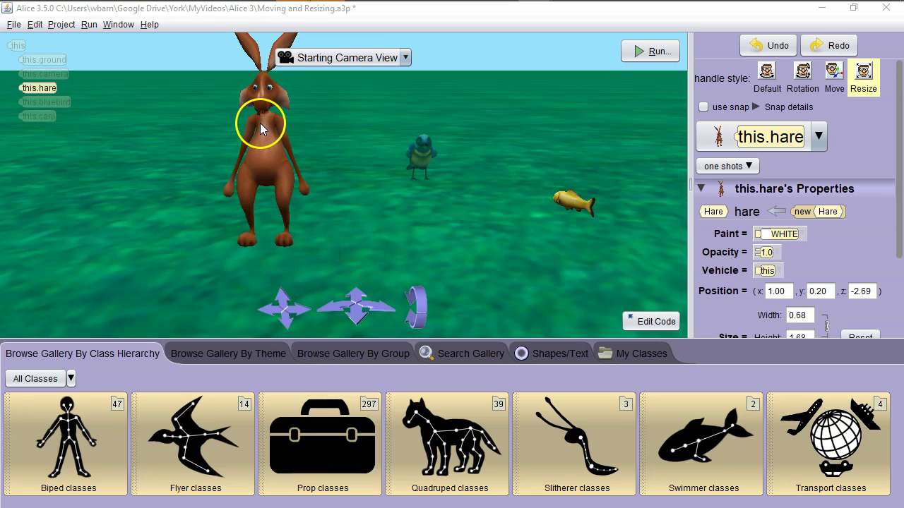
drag(872, 291, 847, 291)
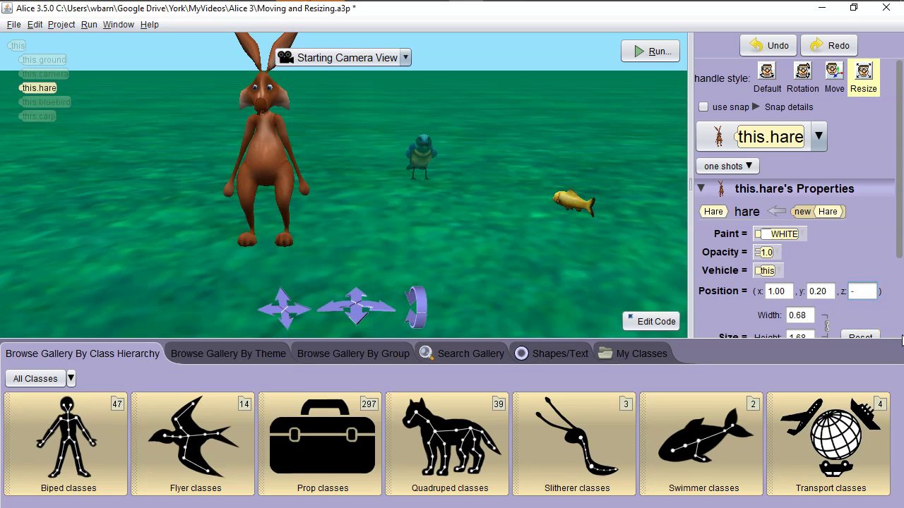
text(-3.)
key(Return)
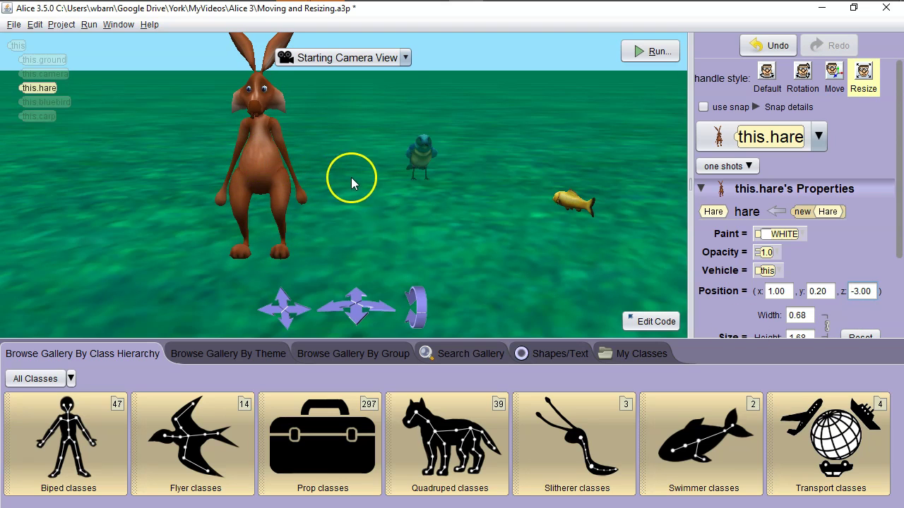
drag(899, 215, 900, 249)
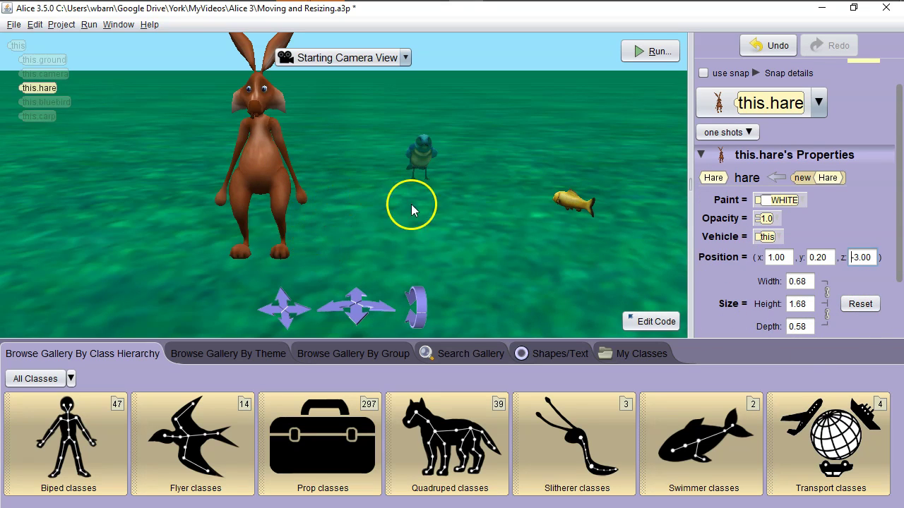
Switch to the code editor and add a statement to myFirstMethod making the hare say "I am going to disappear."
click(650, 321)
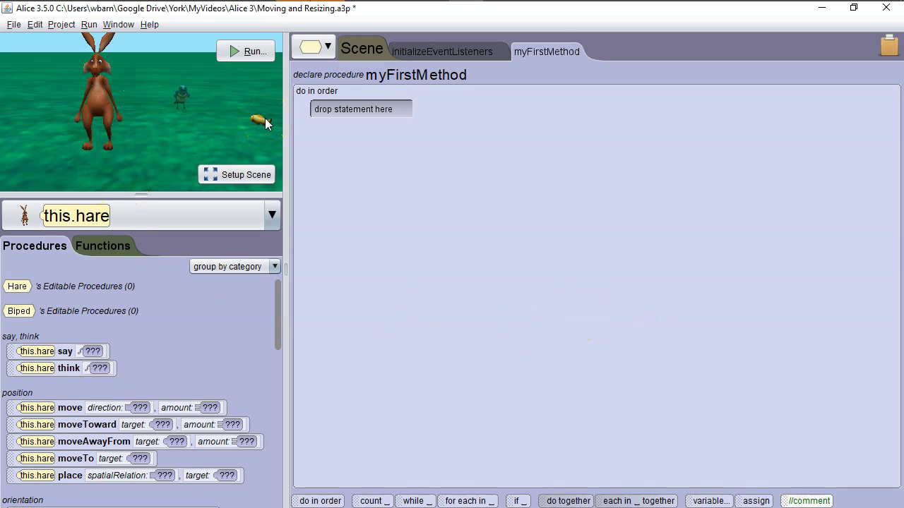
click(245, 177)
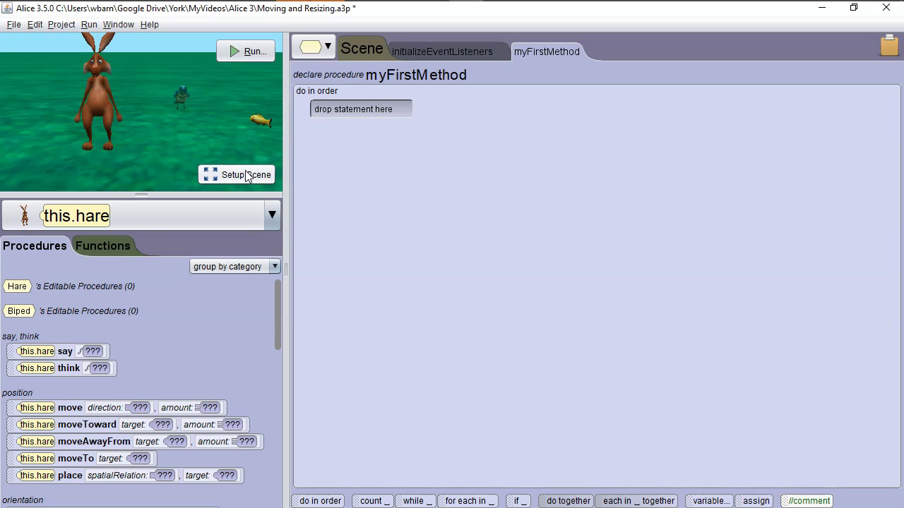
click(189, 133)
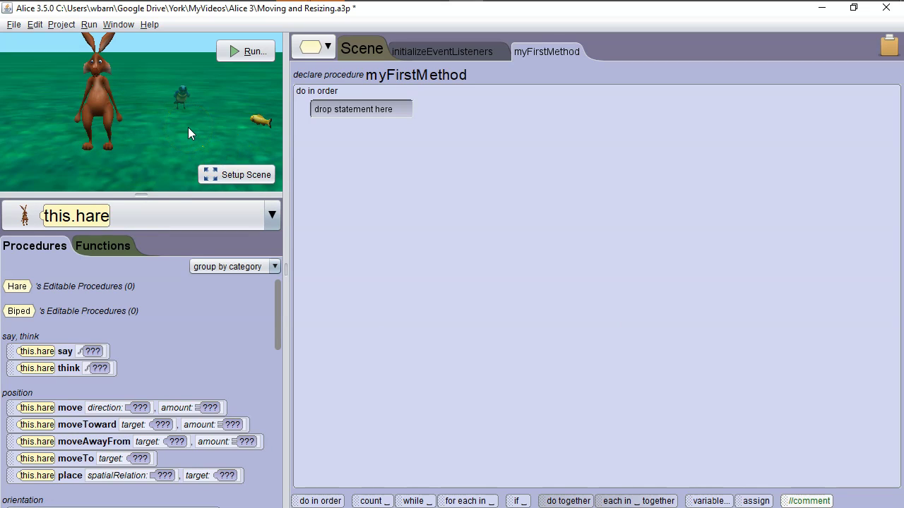
click(142, 221)
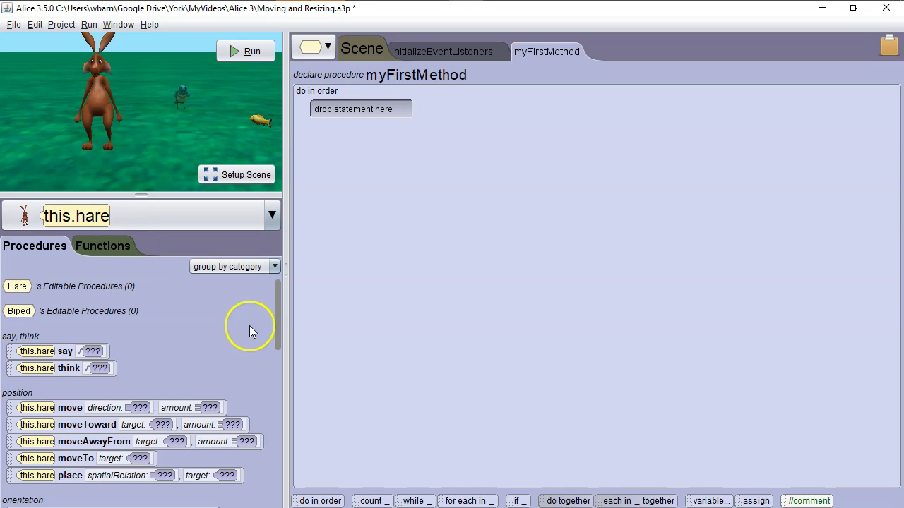
click(38, 247)
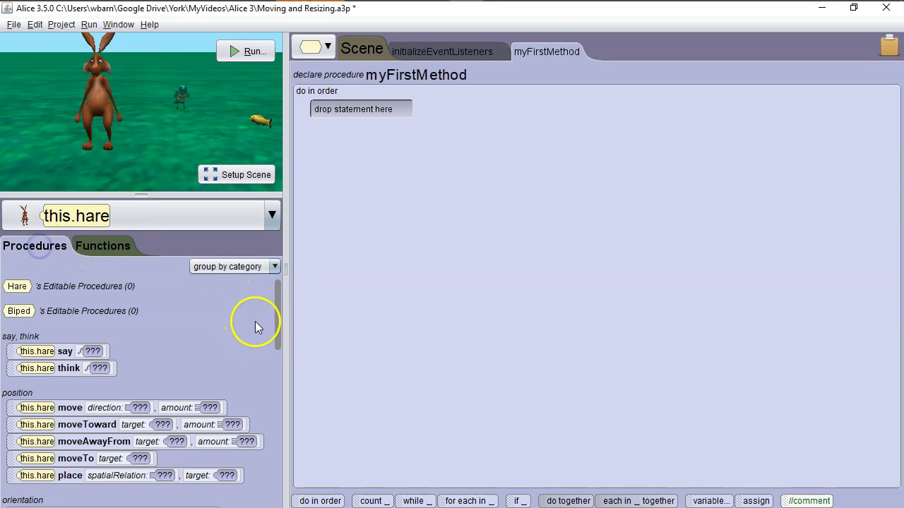
mouse_move(283, 299)
mouse_down()
mouse_move(284, 349)
mouse_move(290, 294)
mouse_up()
drag(64, 351, 357, 113)
click(407, 144)
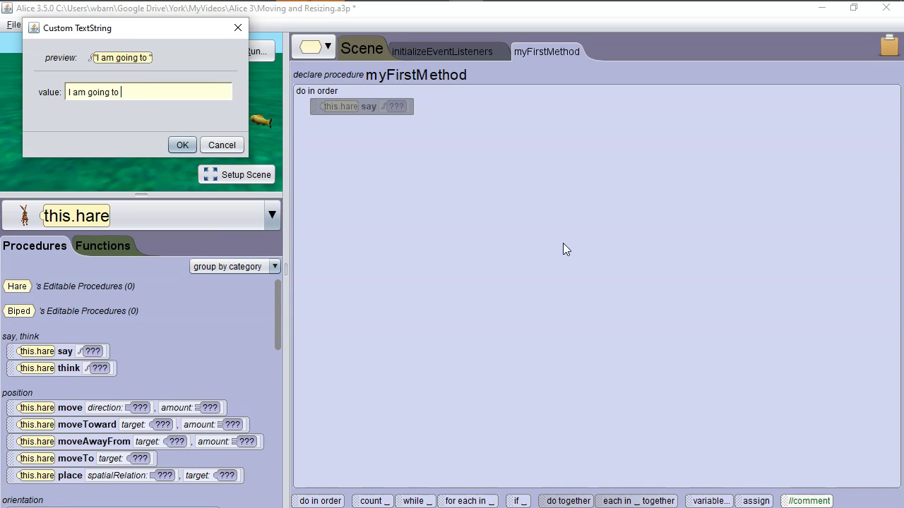
text(I am going to disappear.)
key(Return)
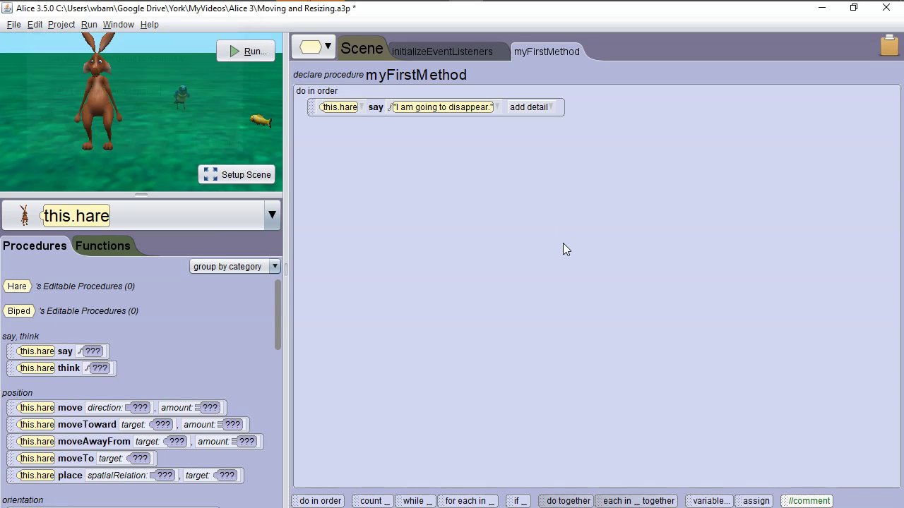
Add a setOpacity statement for the hare with opacity 0.0 below the say statement
click(535, 247)
click(264, 249)
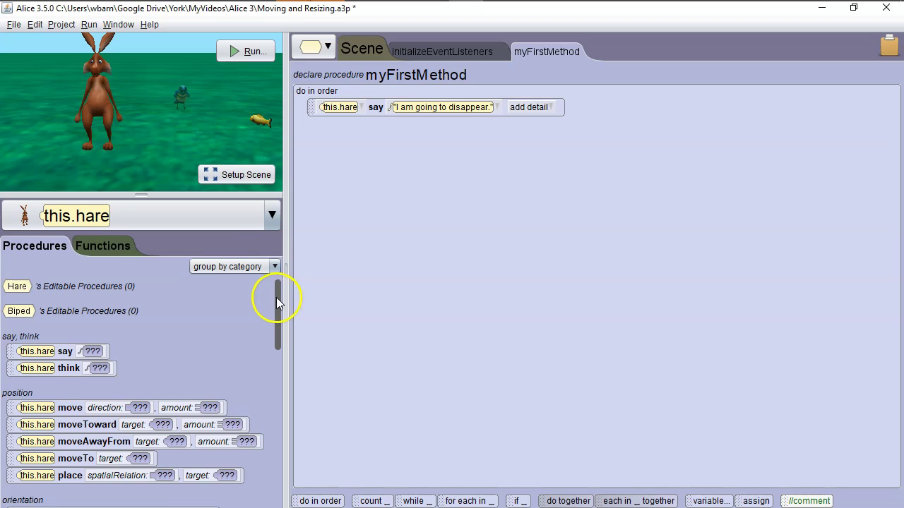
drag(276, 297, 256, 433)
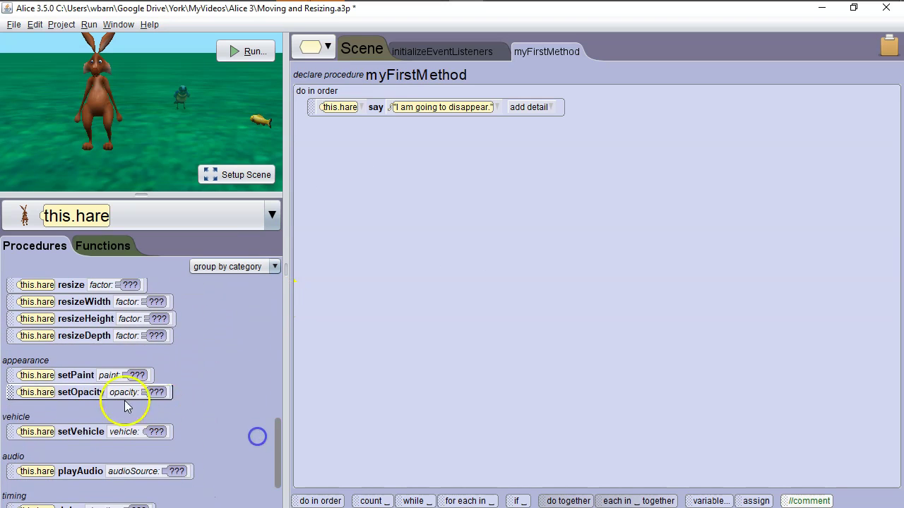
drag(121, 394, 386, 147)
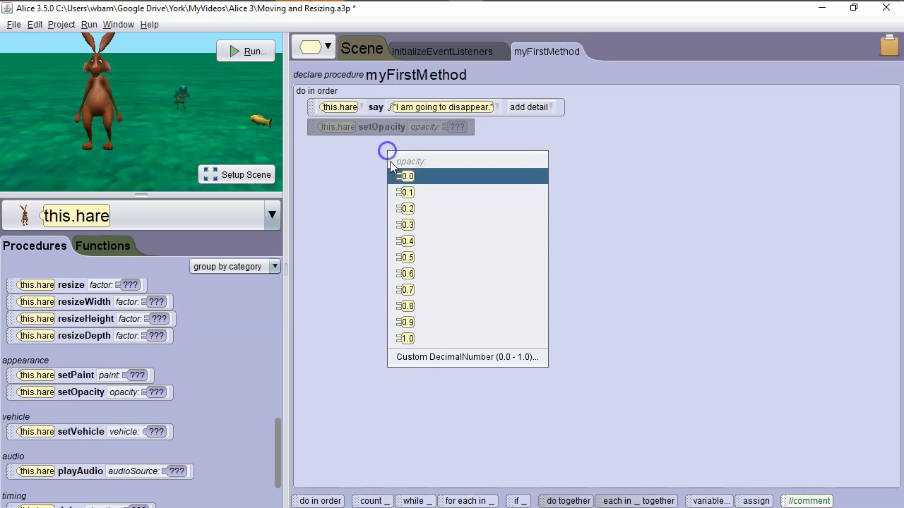
click(408, 176)
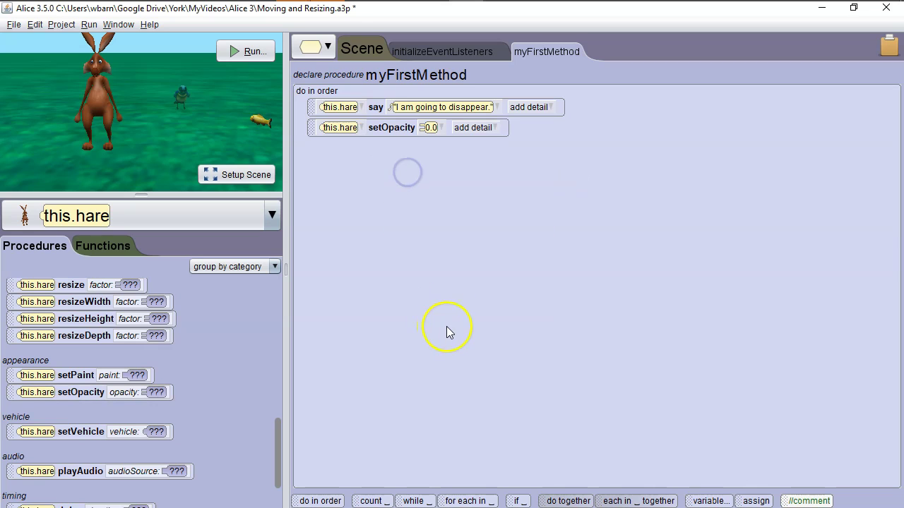
Run the program, restart it once to watch the hare's animation again, and close the run window
click(253, 53)
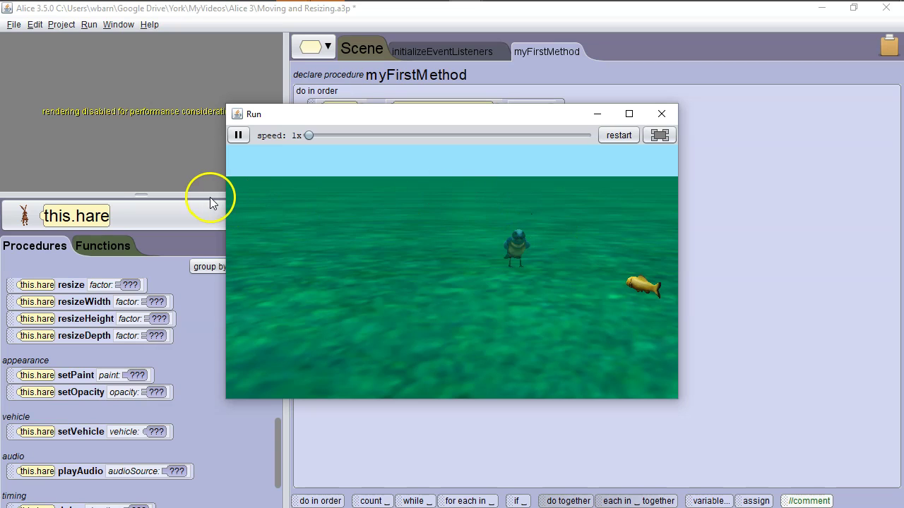
click(618, 136)
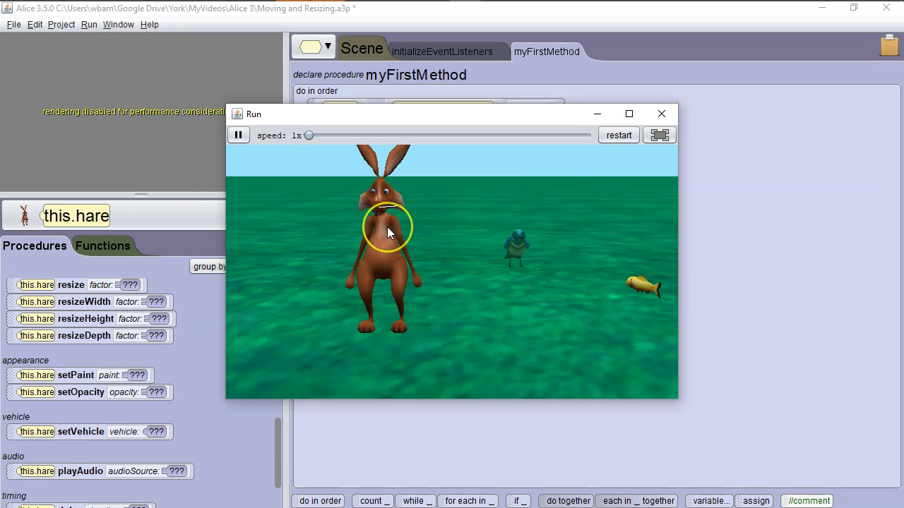
click(661, 113)
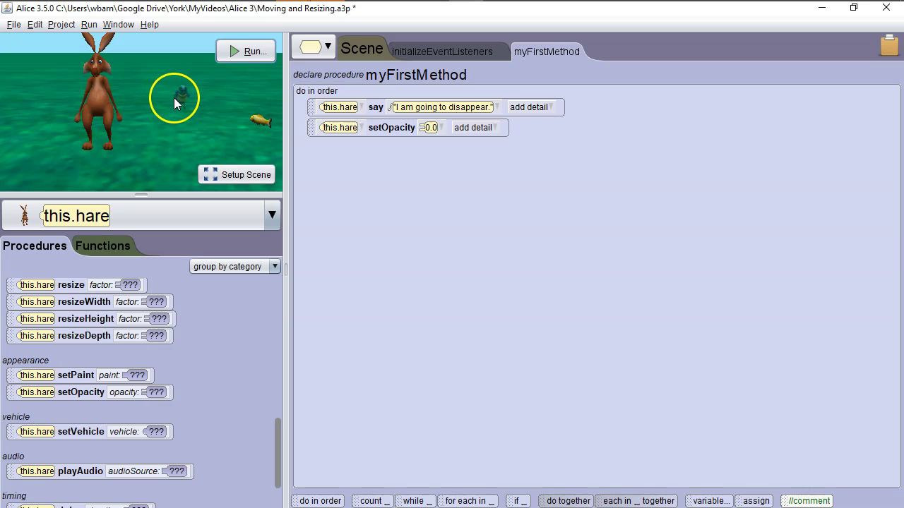
click(243, 176)
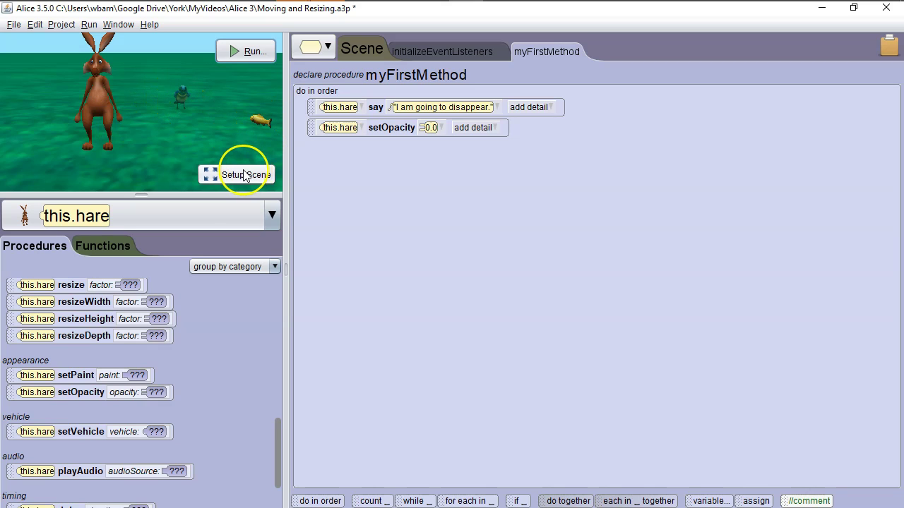
click(390, 149)
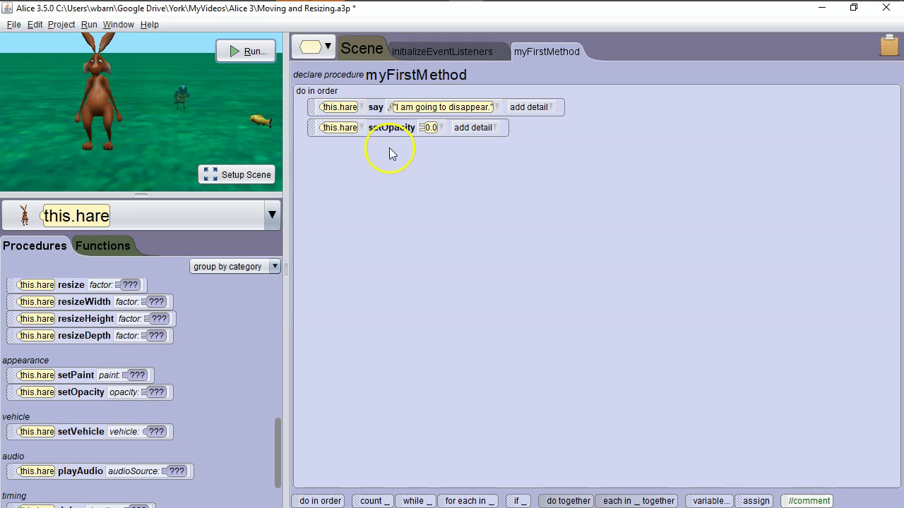